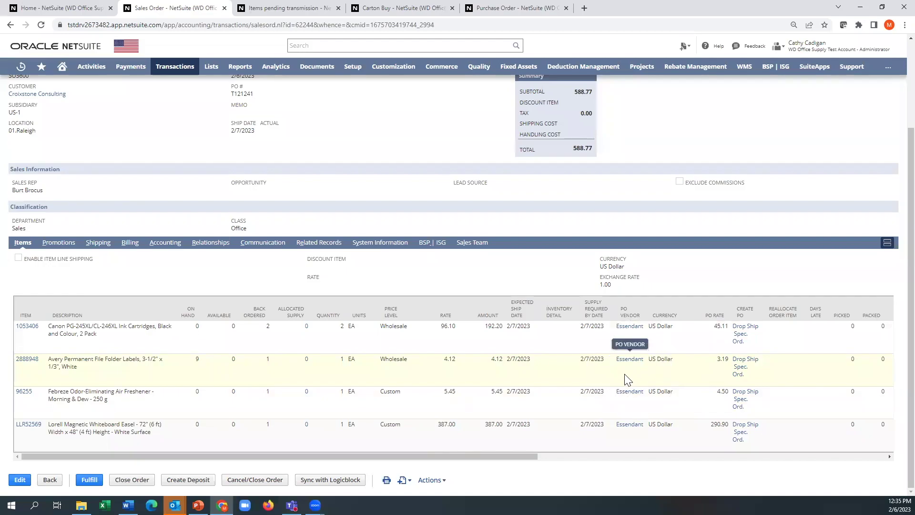
# - Review the sales order's item lines across to the order shipment type column and its BSP | ISG transmission details
pyautogui.moveTo(528, 457); pyautogui.dragTo(815, 461)
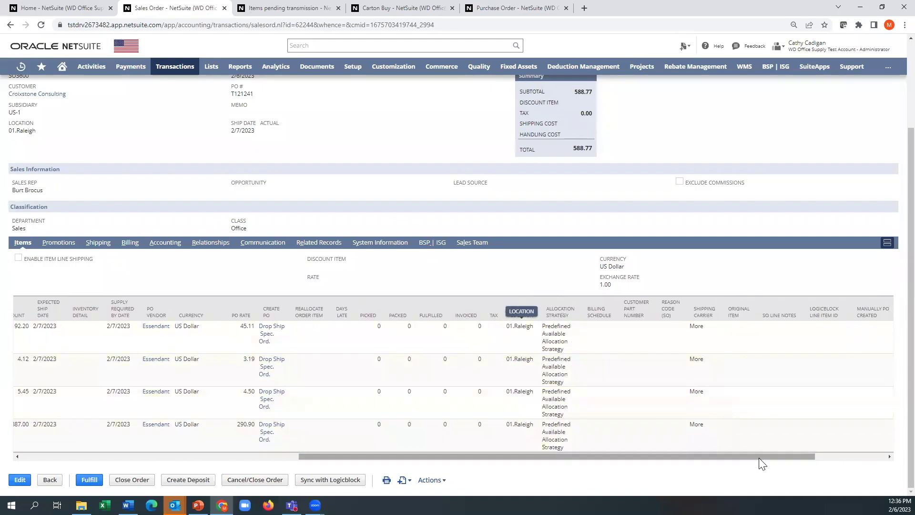
pyautogui.moveTo(764, 458); pyautogui.dragTo(849, 451)
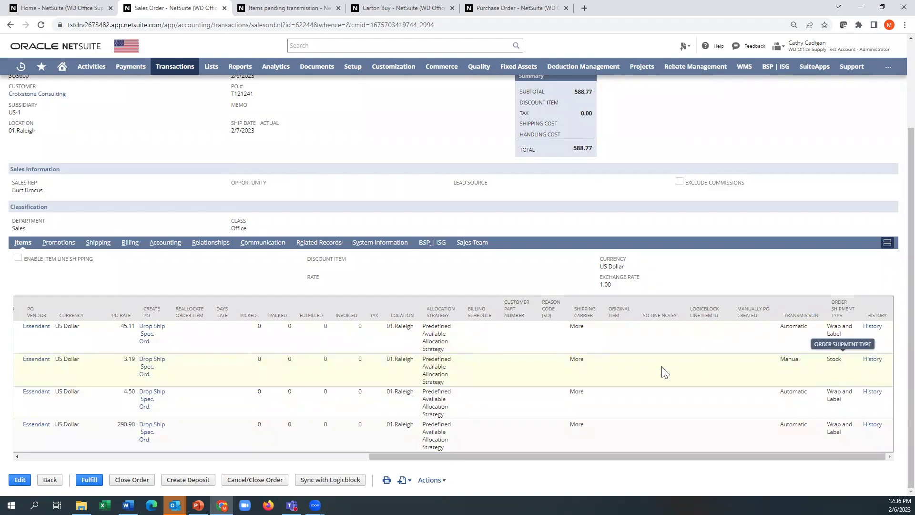
pyautogui.click(429, 244)
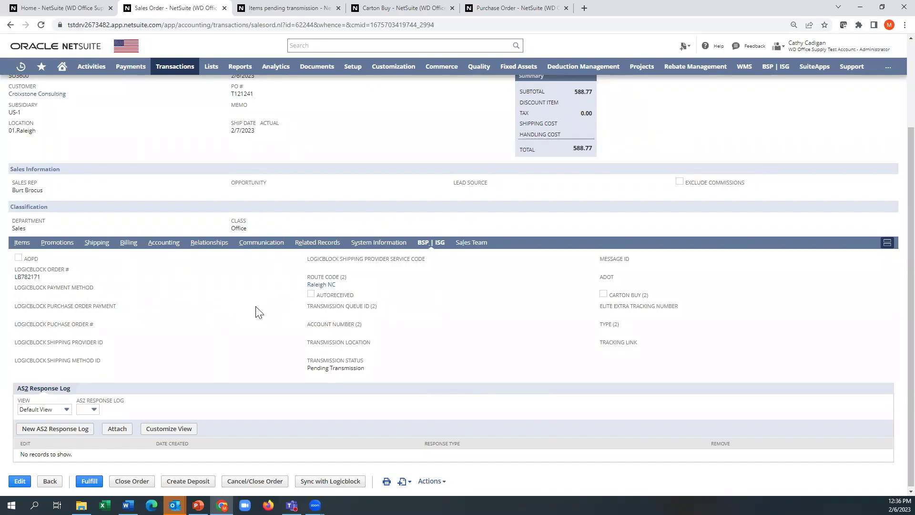
pyautogui.scroll(3, 203, 343)
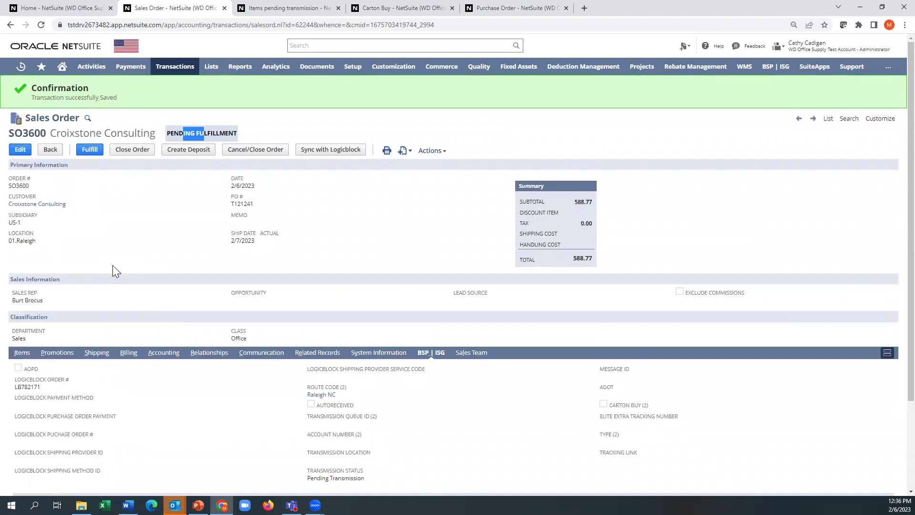
pyautogui.click(135, 228)
# - Switch to the Items pending transmission page and view the sales orders behind item 12519 for vendor Essendant
pyautogui.click(268, 11)
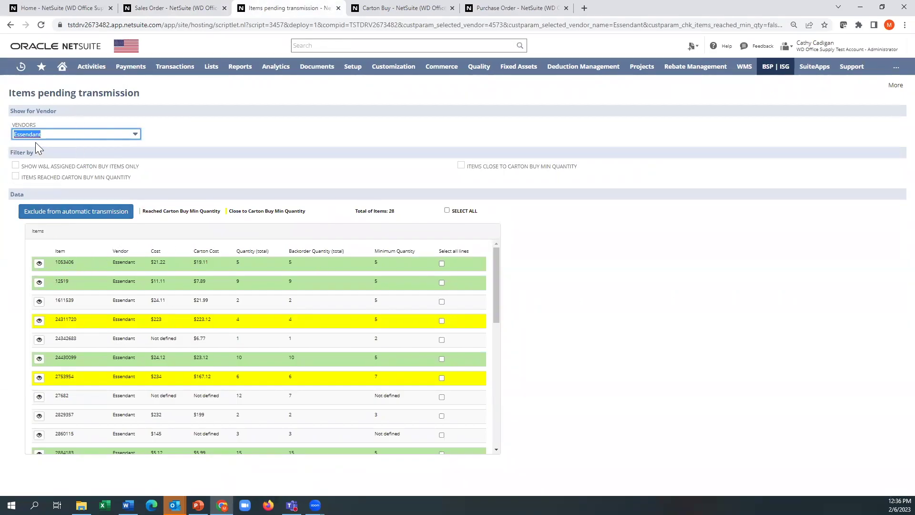
pyautogui.click(40, 284)
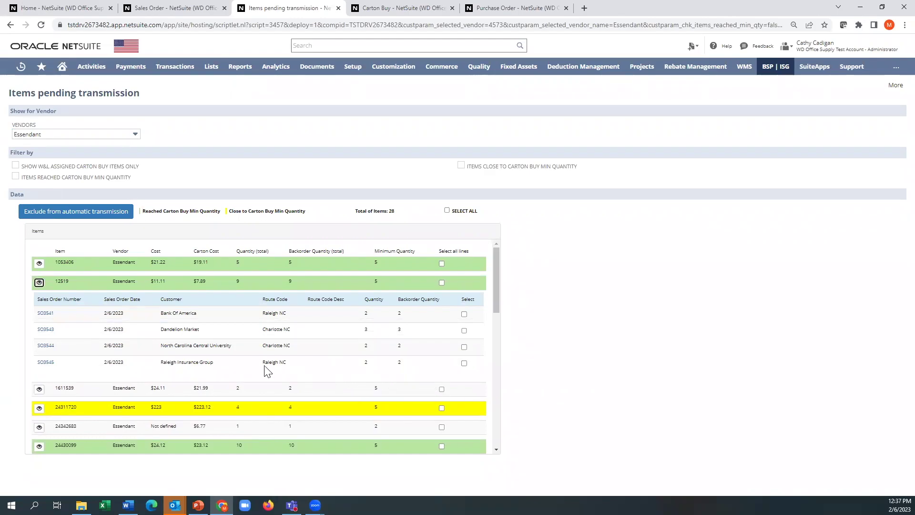
pyautogui.click(39, 283)
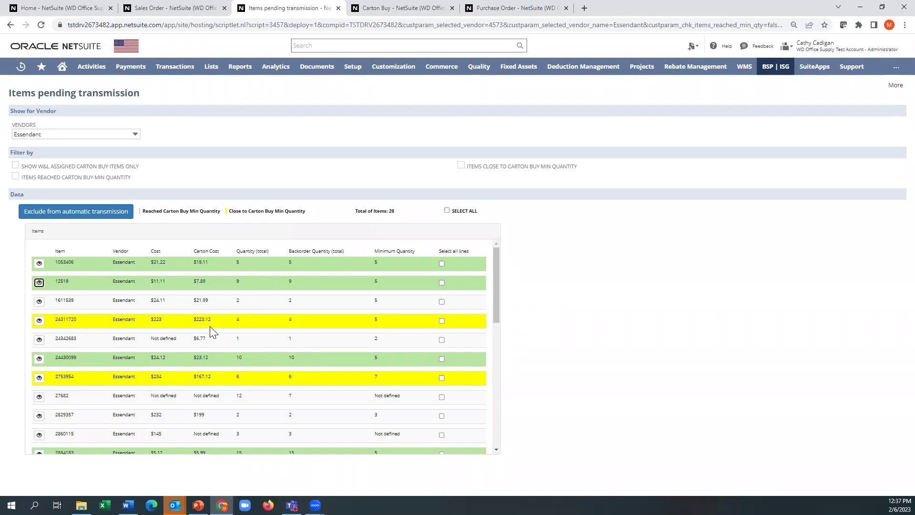
pyautogui.click(442, 282)
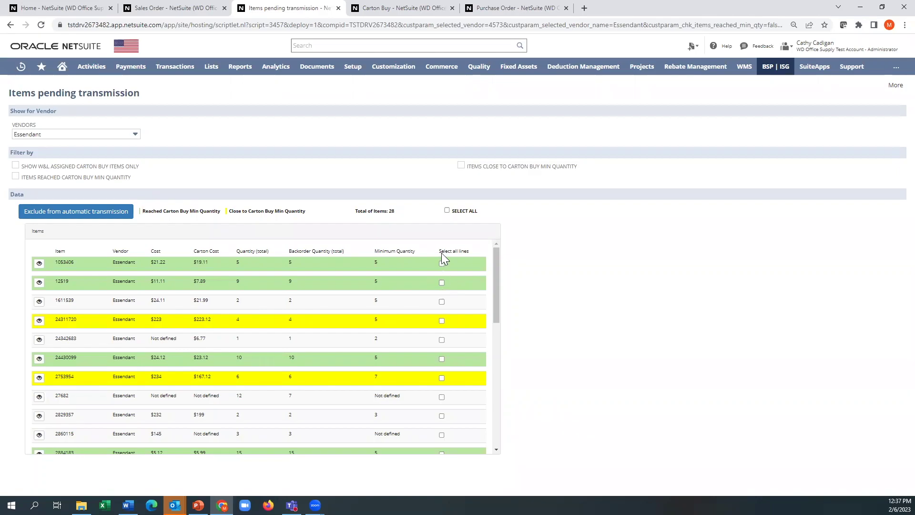
# - Preview the filters for items close to and items that reached the carton buy minimum quantity, clearing each one
pyautogui.click(461, 166)
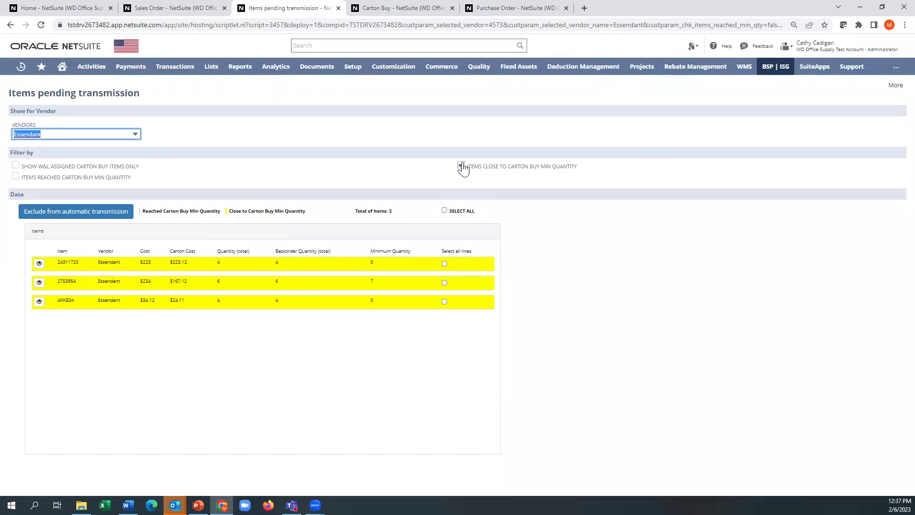
pyautogui.click(461, 166)
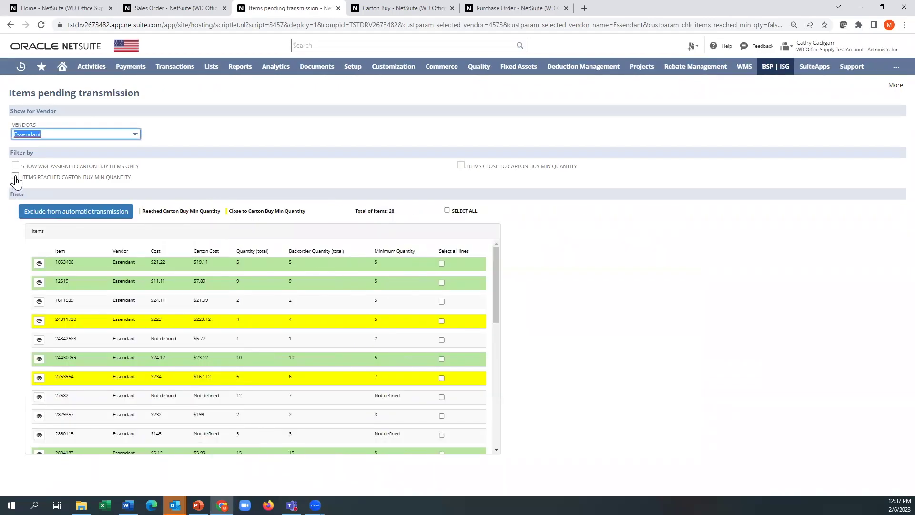
pyautogui.click(16, 178)
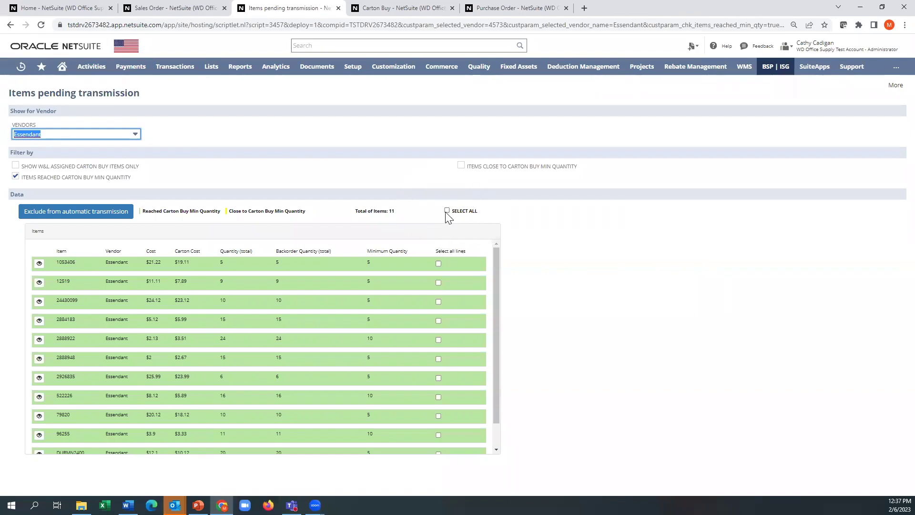
pyautogui.click(16, 175)
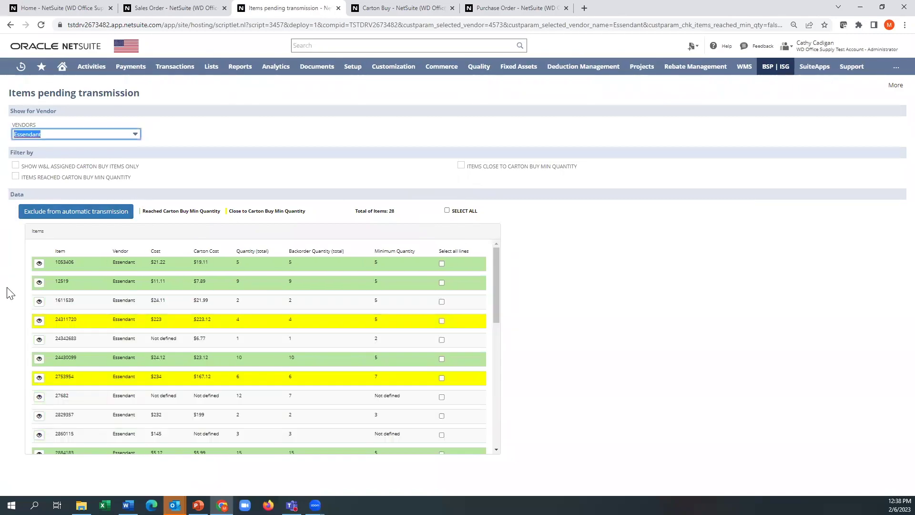
# - Try selecting only the Bank Of America order line under item 12519
pyautogui.click(38, 283)
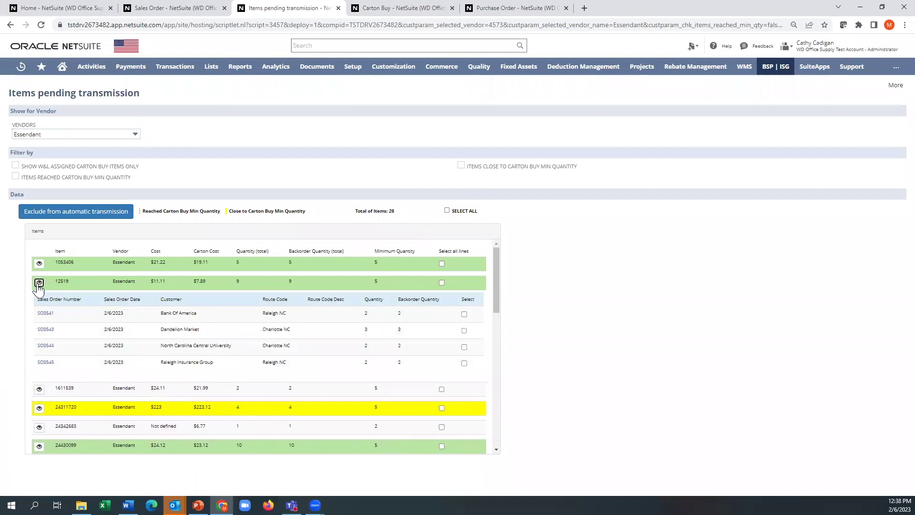
pyautogui.click(464, 315)
pyautogui.click(464, 315)
pyautogui.click(39, 282)
# - Exclude all lines of item 12519 from automatic transmission and save the changes
pyautogui.click(442, 284)
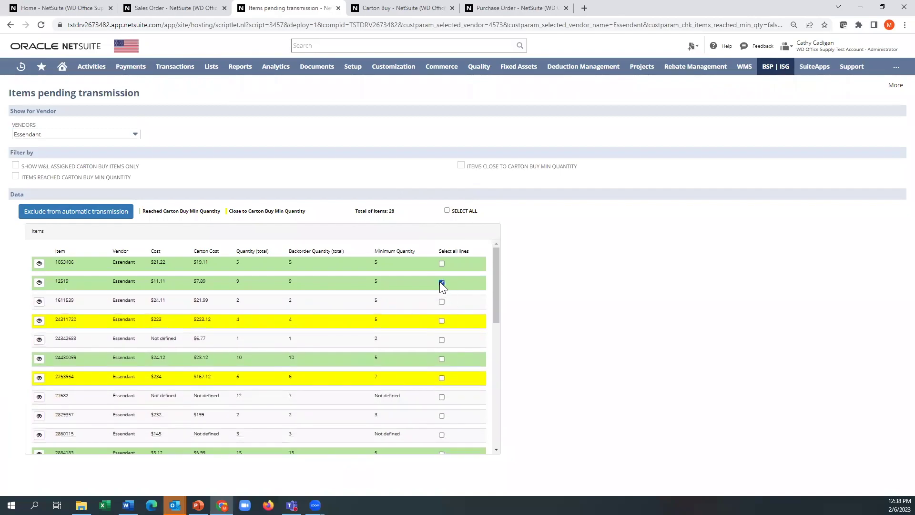
pyautogui.click(71, 212)
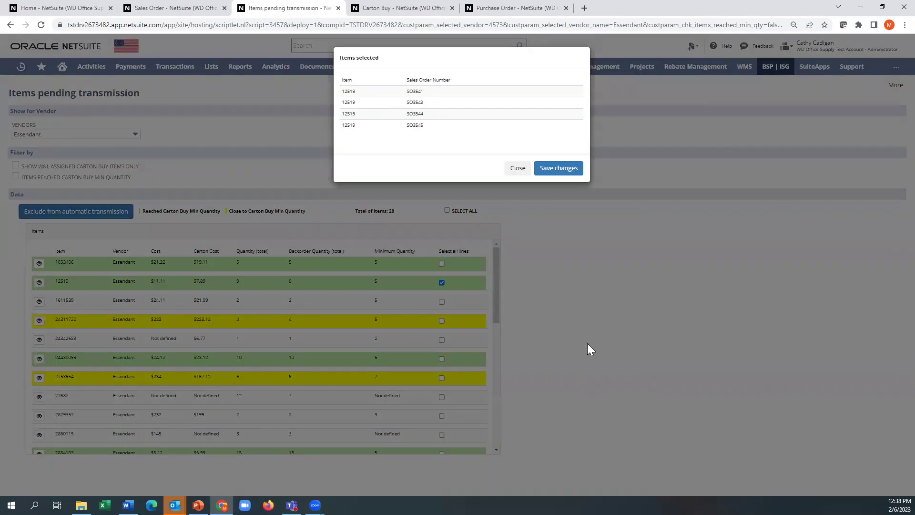
pyautogui.click(569, 174)
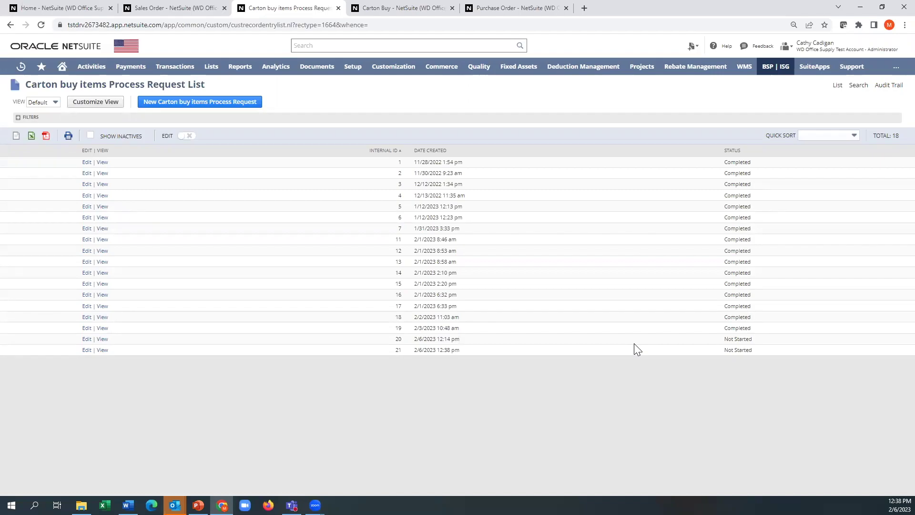
# - Switch to the Carton Buy page, check the vendor choices and try selecting every item in the list
pyautogui.click(366, 8)
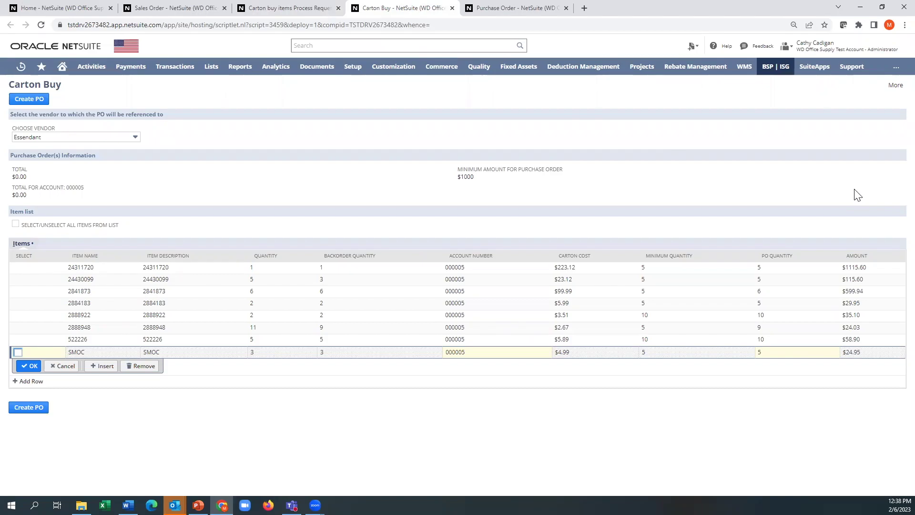
pyautogui.click(83, 140)
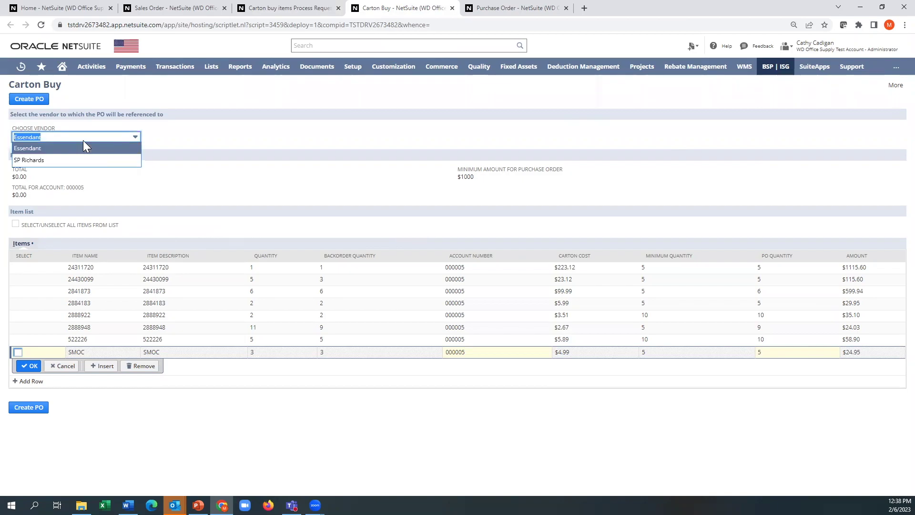
pyautogui.click(230, 147)
pyautogui.click(15, 224)
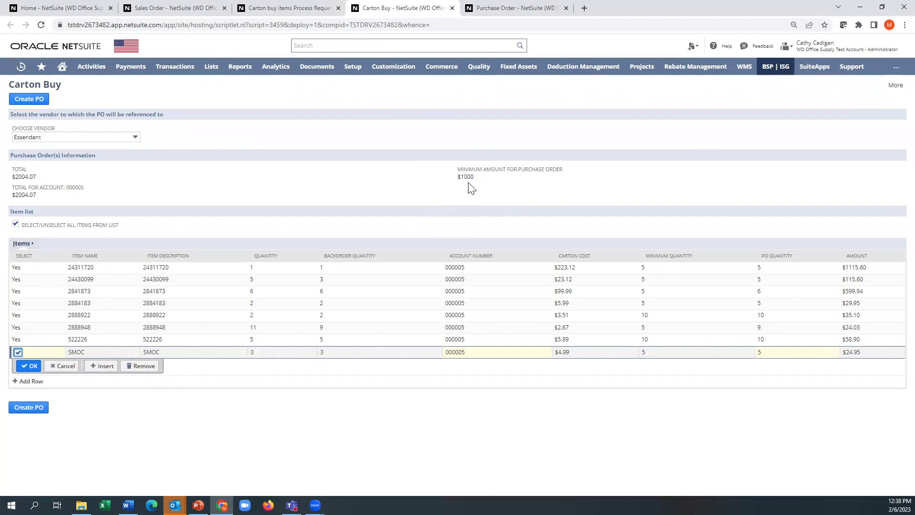
pyautogui.click(15, 224)
# - Select items 24311720, 24430099, 2841873 and 2884183 for the carton buy purchase order
pyautogui.click(29, 267)
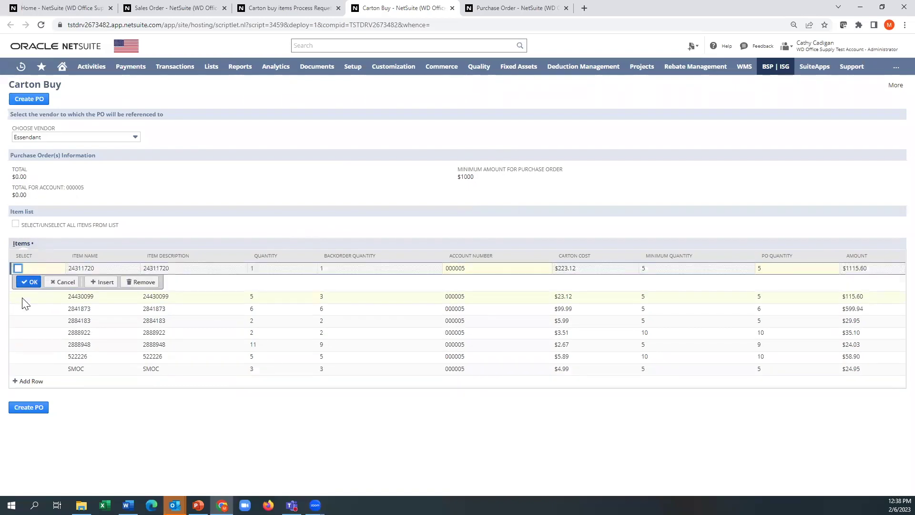
pyautogui.click(24, 298)
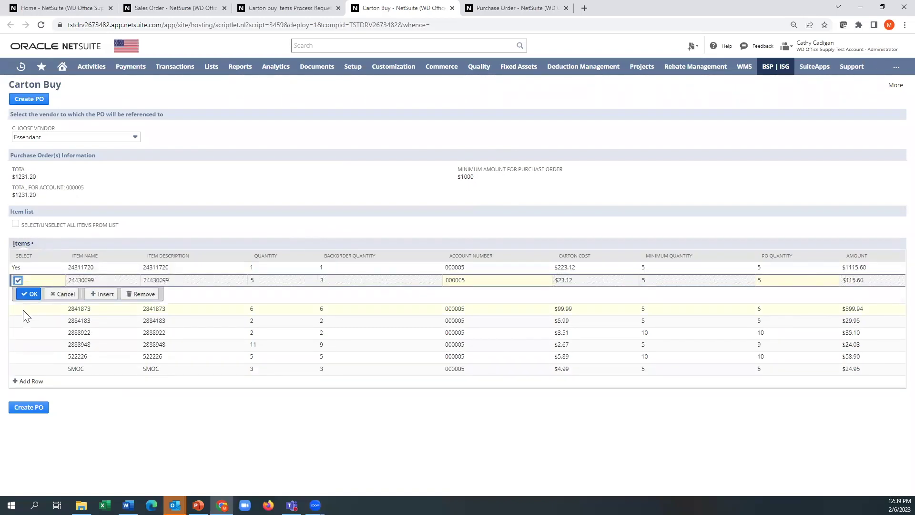
pyautogui.click(23, 310)
pyautogui.click(22, 321)
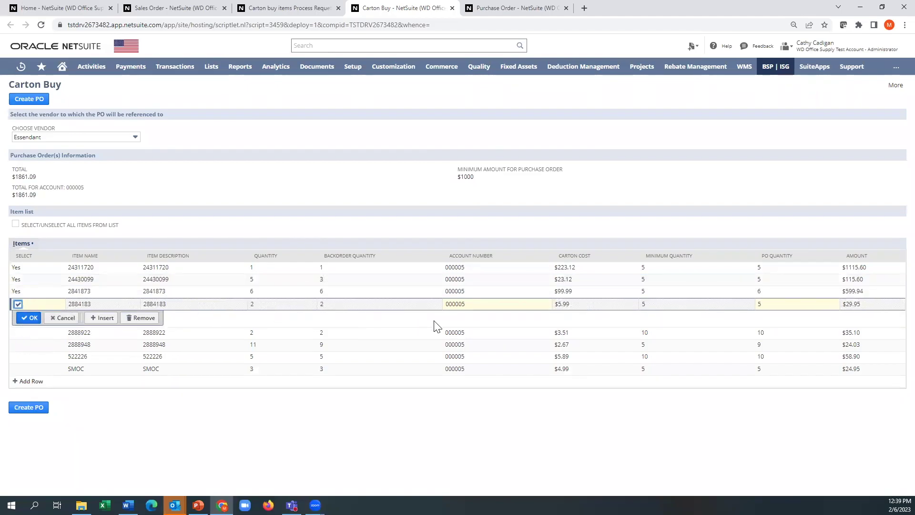
# - Inspect the editable account number and PO quantity of item 24311720 without changing them
pyautogui.click(509, 272)
pyautogui.click(494, 270)
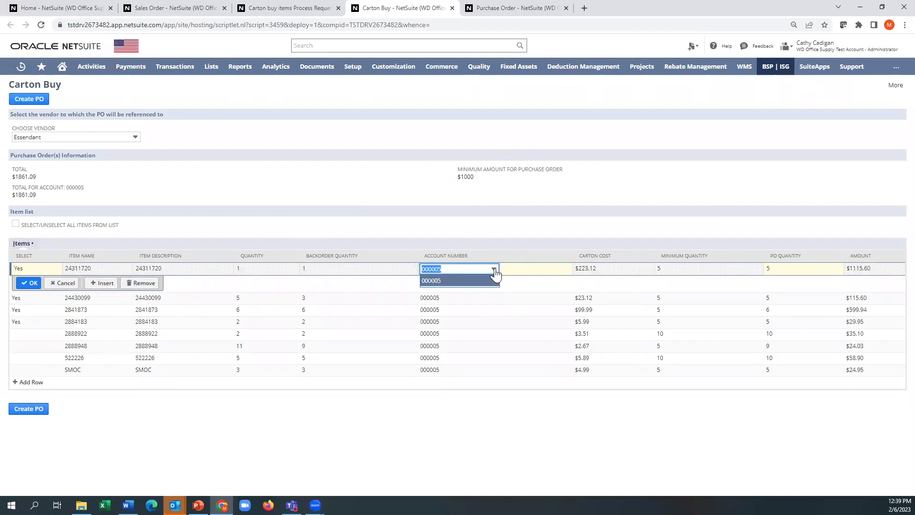
pyautogui.click(771, 268)
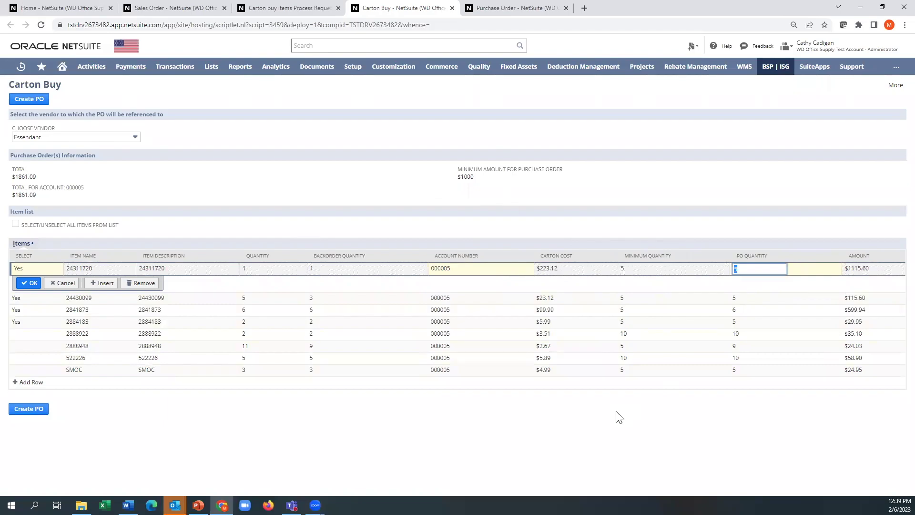
pyautogui.click(59, 286)
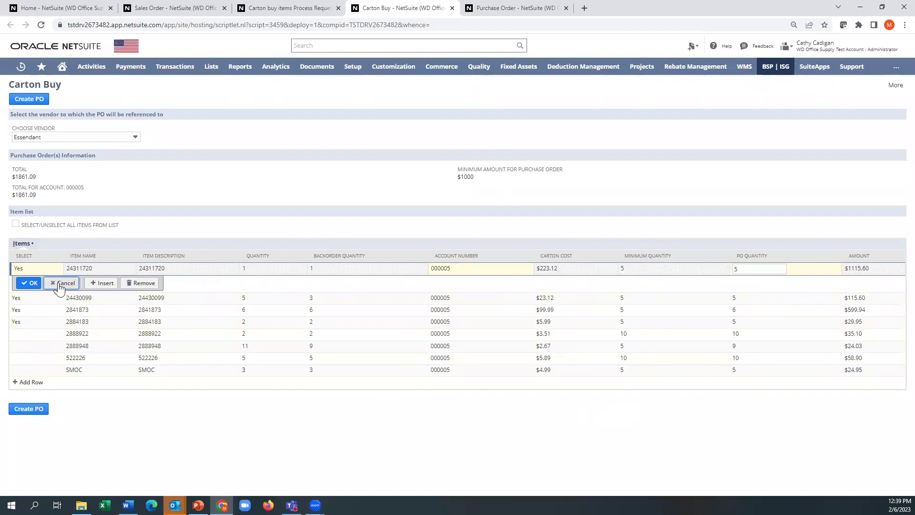
# - Deselect items 24430099, 2841873 and 2884183 so only item 24311720 is chosen
pyautogui.click(18, 281)
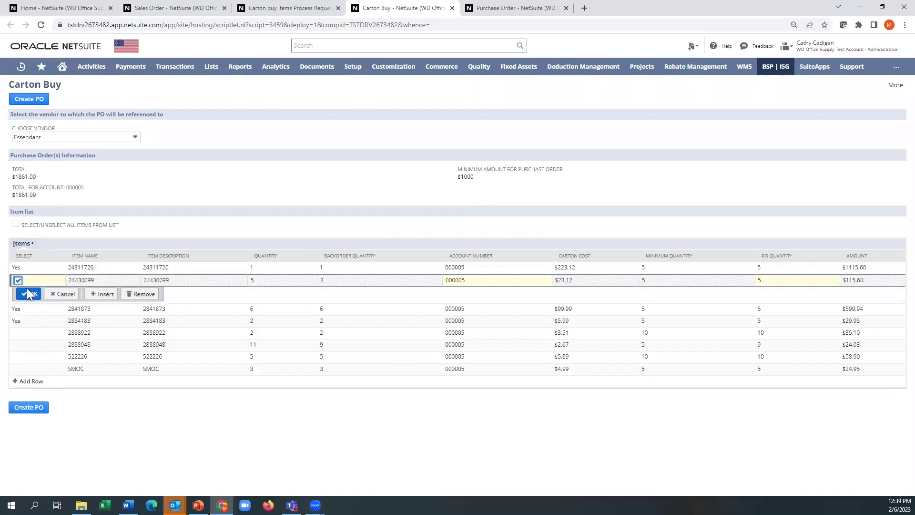
pyautogui.click(18, 308)
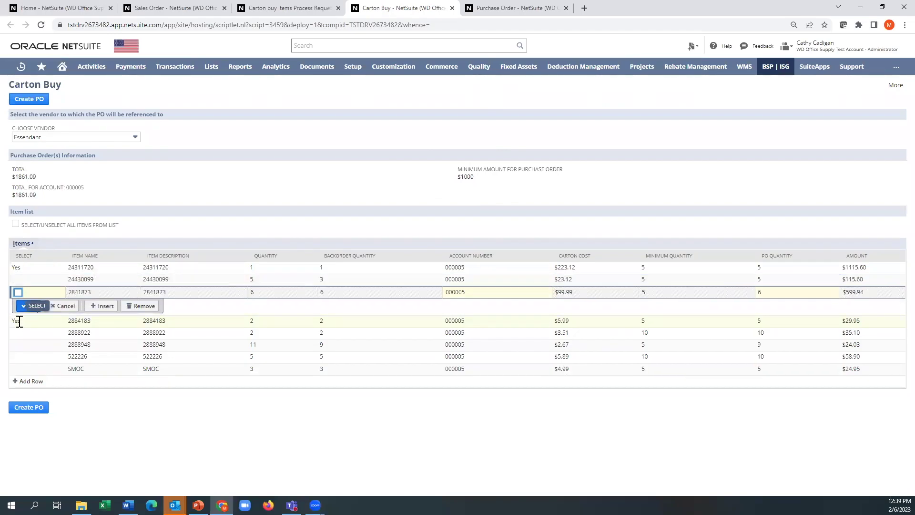
pyautogui.click(19, 322)
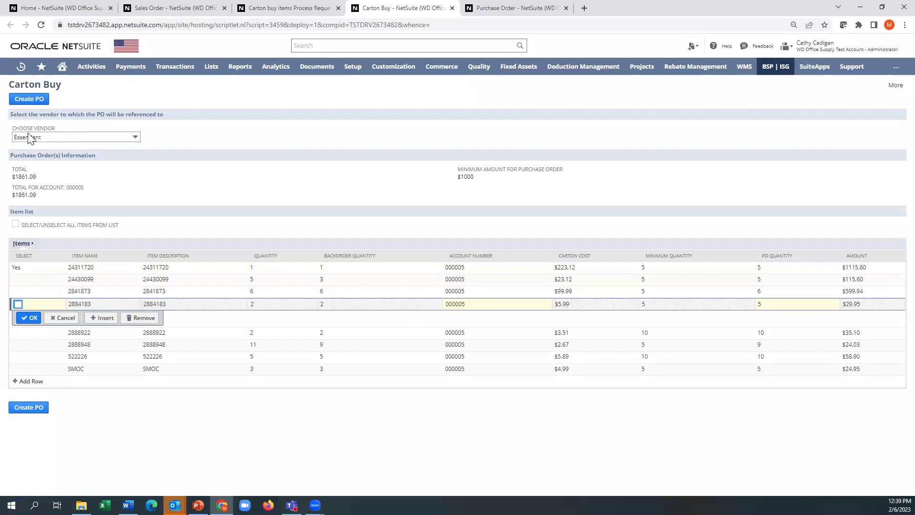
# - Create the carton buy purchase order from the selection and agree to proceed with its amount
pyautogui.click(30, 100)
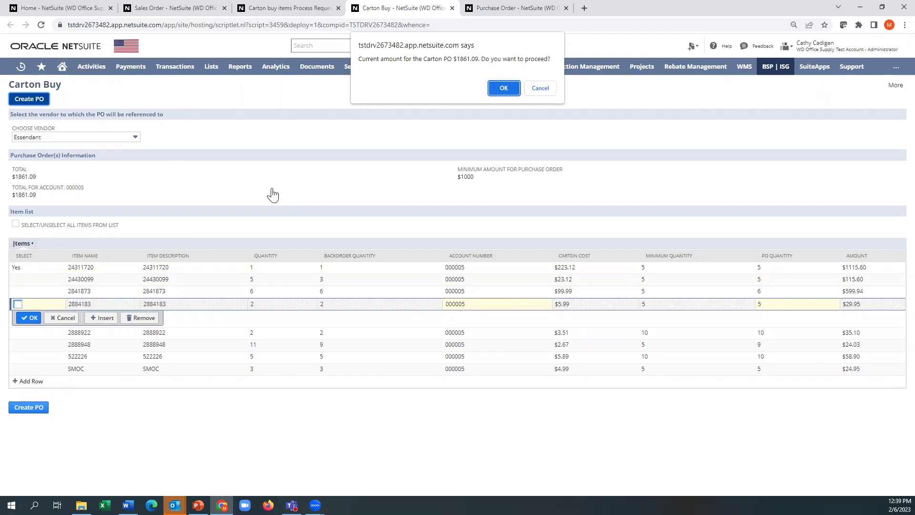
pyautogui.click(504, 88)
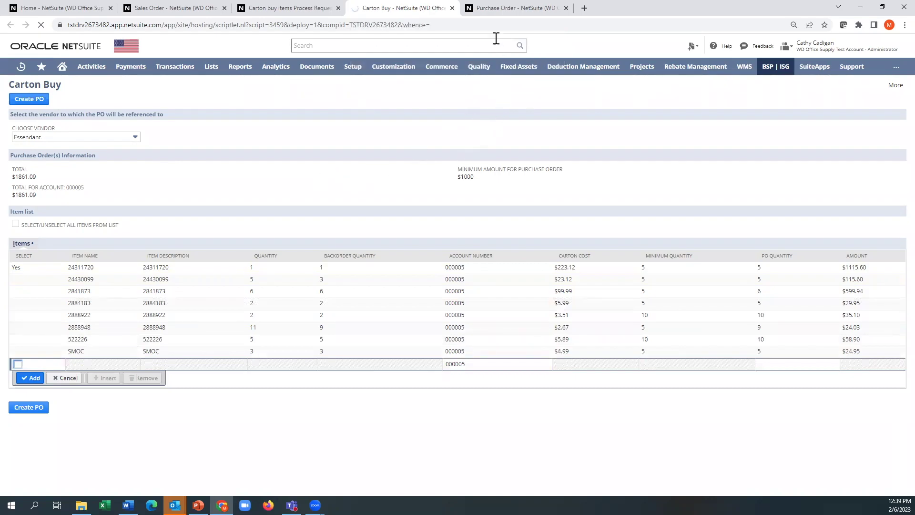
# - Switch to the saved Essendant purchase order and review its items and its BSP | ISG transmission and carton buy values
pyautogui.click(496, 13)
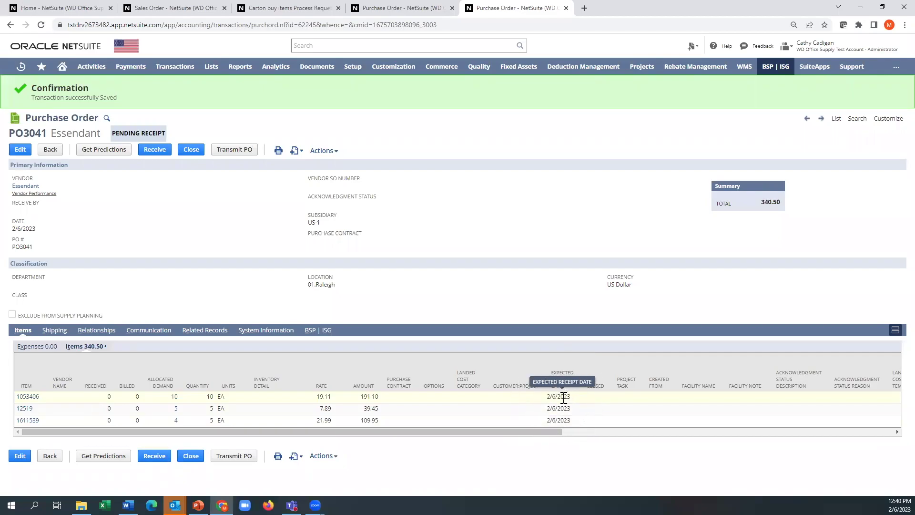
pyautogui.click(321, 332)
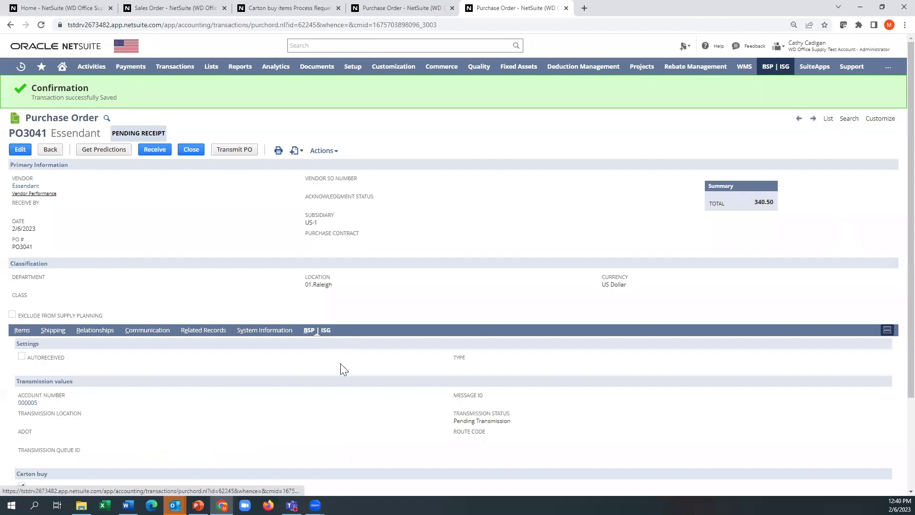
pyautogui.scroll(-2, 643, 423)
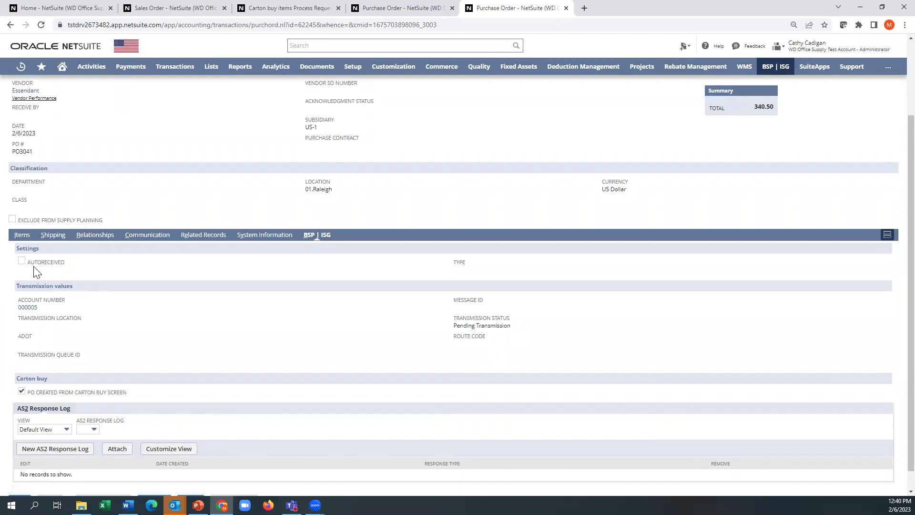
# - Try to transmit the Essendant purchase order and dismiss the resulting message
pyautogui.scroll(2, 33, 268)
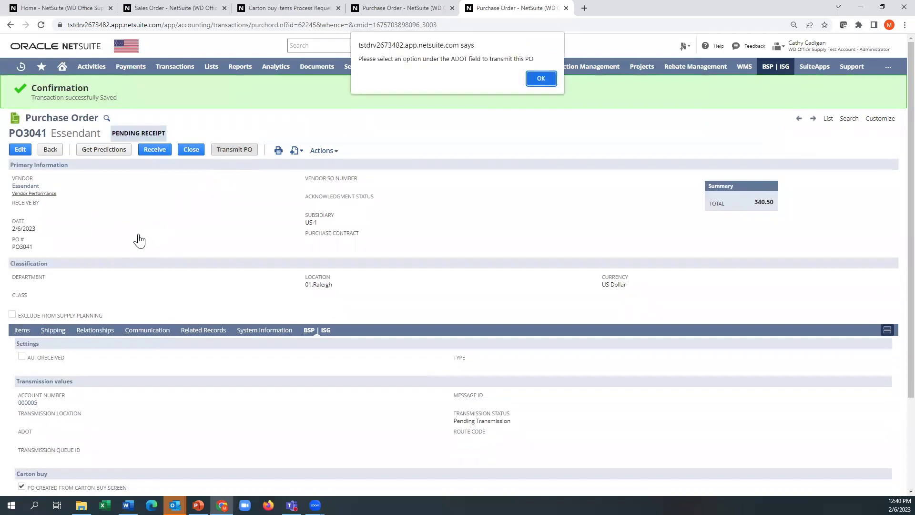
pyautogui.click(542, 85)
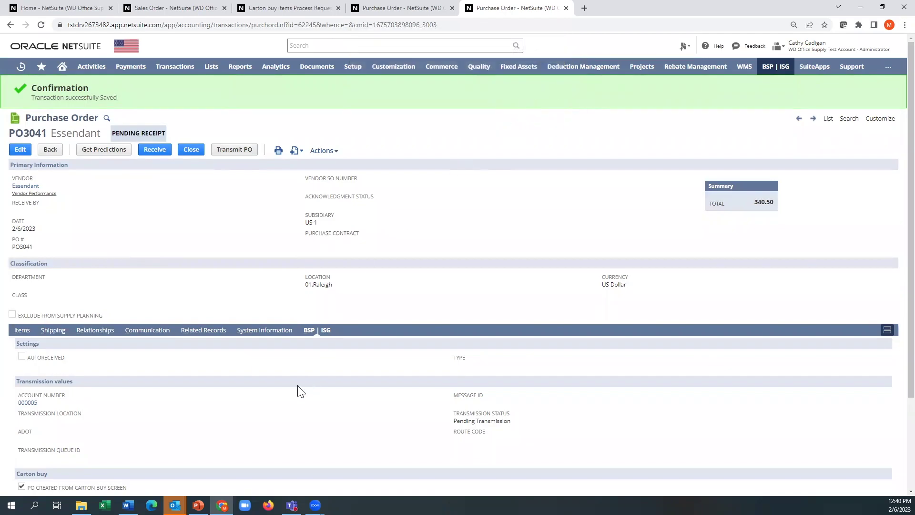
# - Switch to PowerPoint and review the Carton Buy Purchasing Screens slide, highlighting the bullets on removing items and reviewing carton buy quantities
pyautogui.click(199, 505)
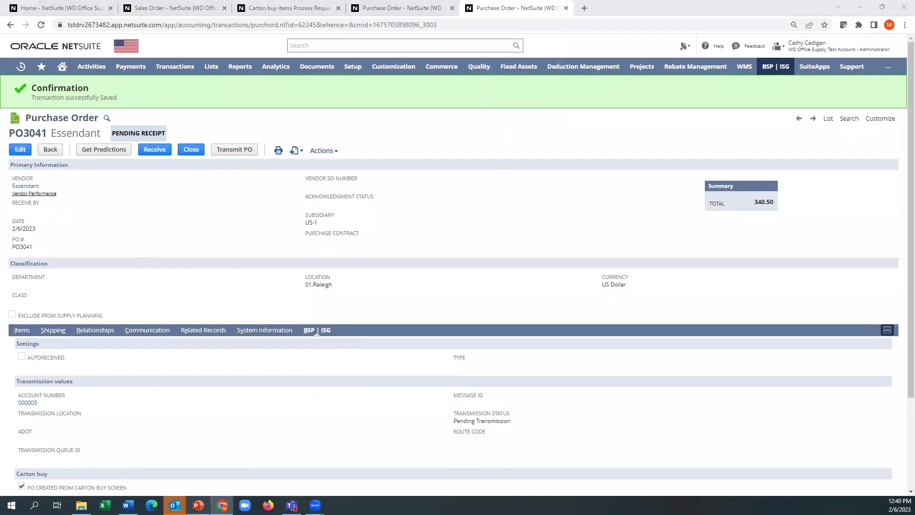
pyautogui.click(64, 151)
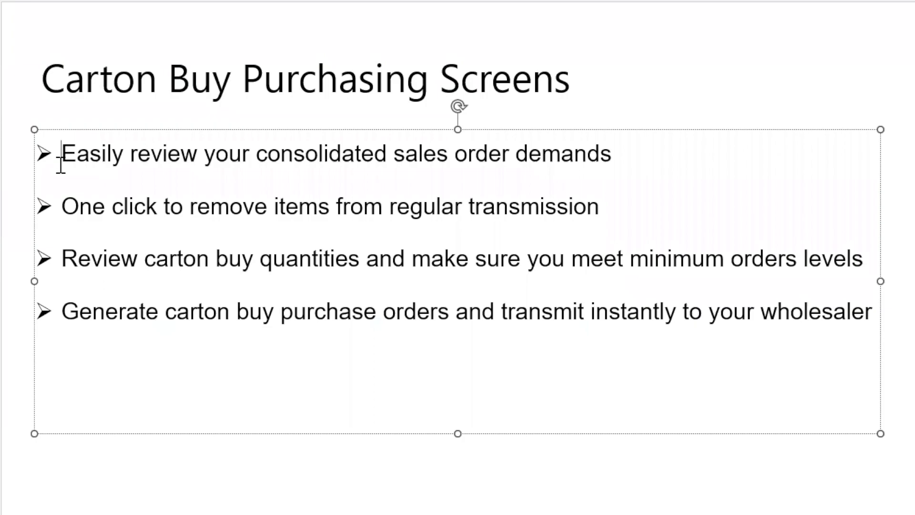
pyautogui.moveTo(62, 207); pyautogui.dragTo(570, 209)
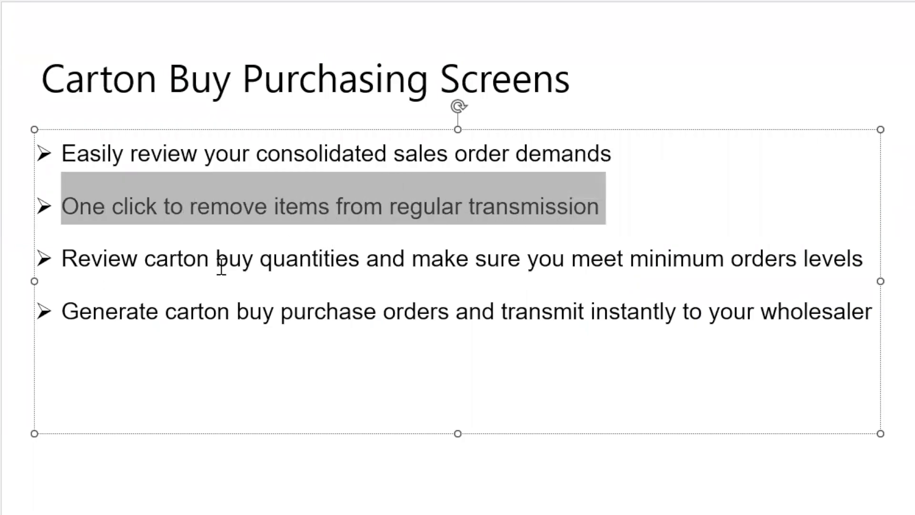
pyautogui.click(189, 288)
pyautogui.moveTo(65, 257); pyautogui.dragTo(337, 272)
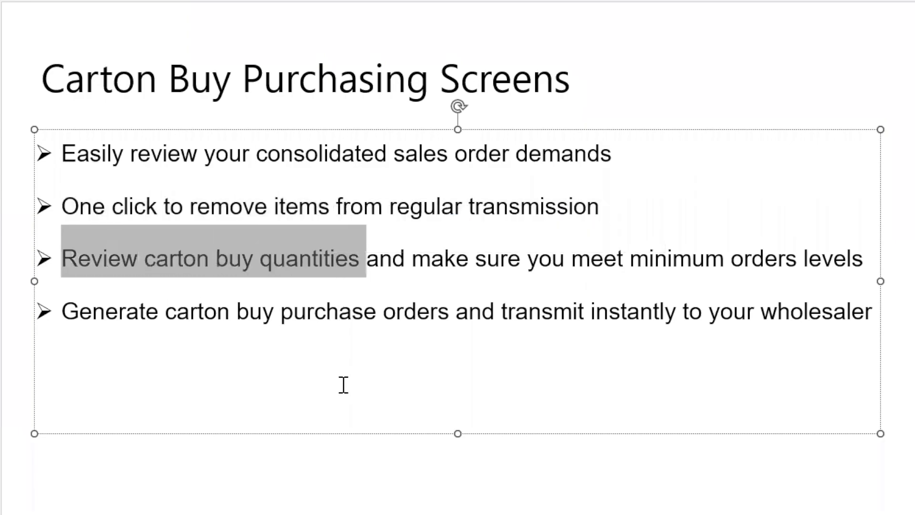